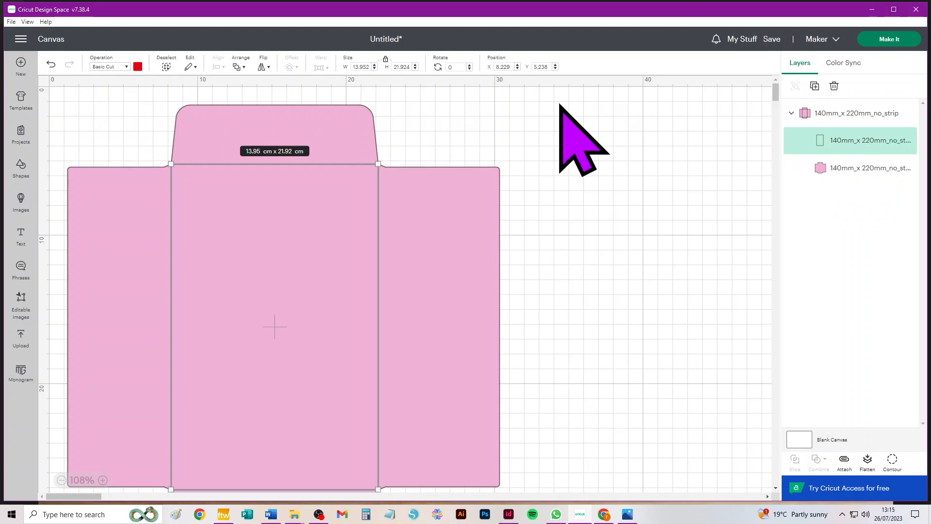
# Change the operation of the pink envelope's inner rectangle layer from a basic cut to Score.
pyautogui.click(107, 66)
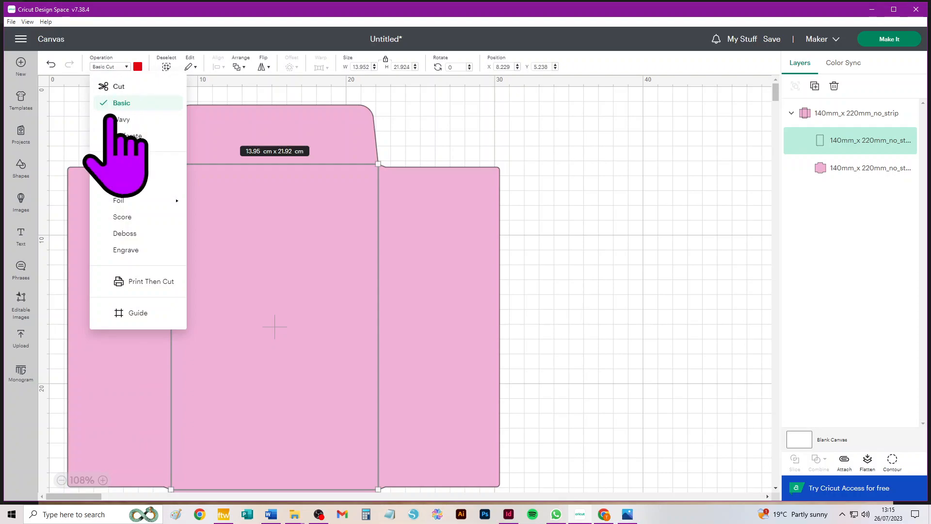
pyautogui.click(130, 218)
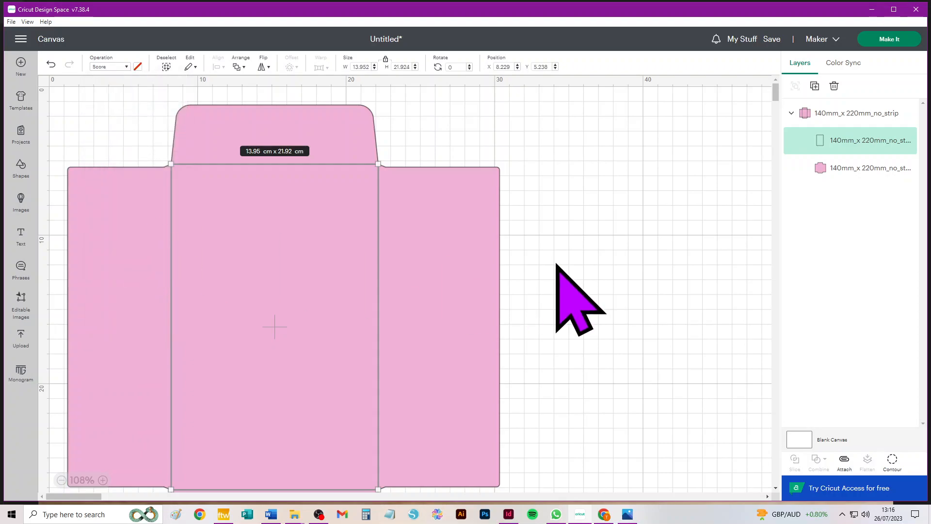
pyautogui.click(594, 265)
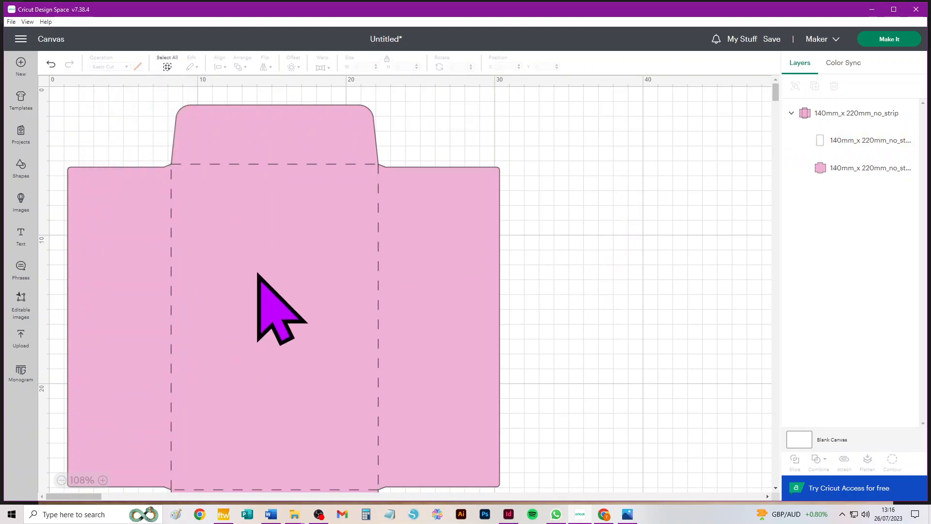
# Attach the score rectangle to the outline of the 140mm_x 220mm_no_strip envelope.
pyautogui.moveTo(705, 110); pyautogui.dragTo(58, 420)
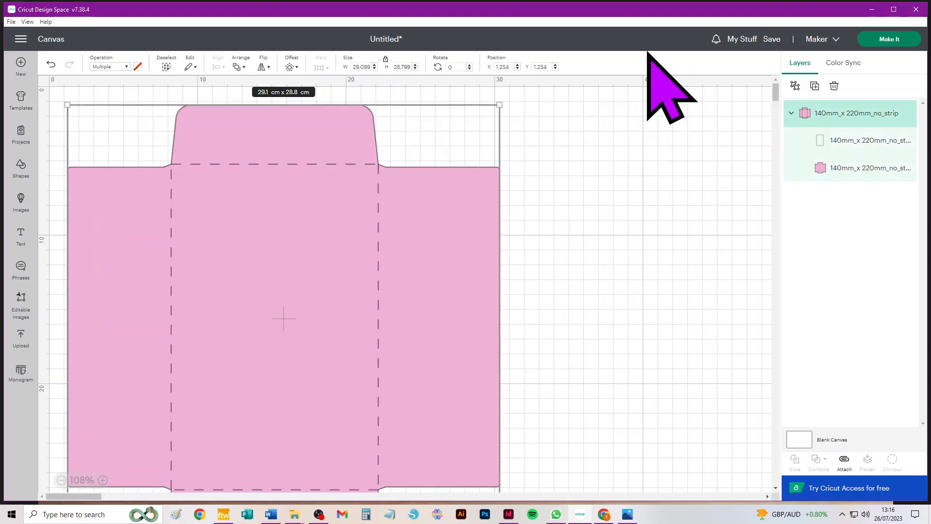
pyautogui.click(634, 143)
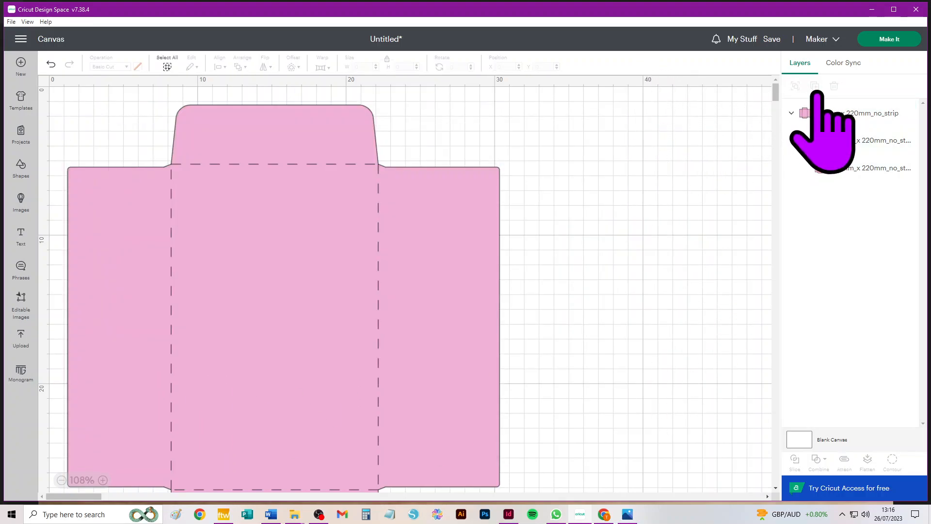
pyautogui.click(841, 113)
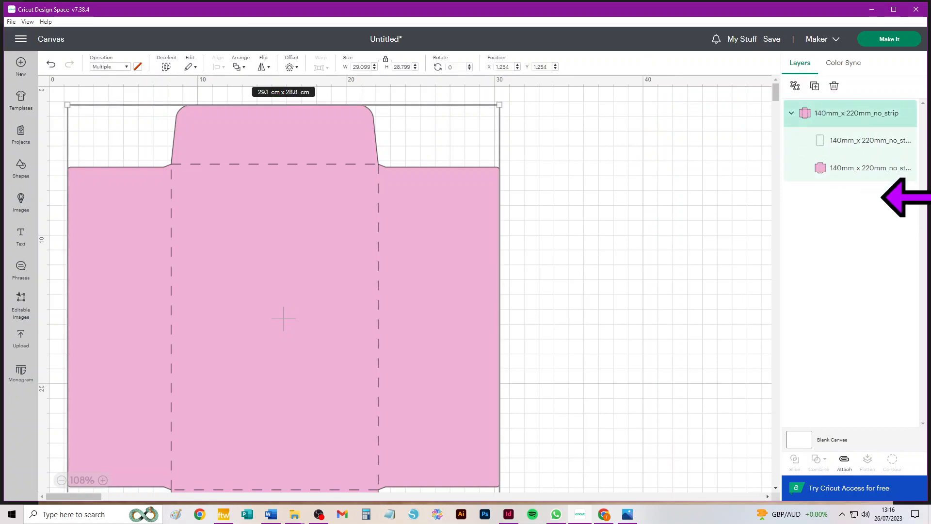
pyautogui.click(149, 100)
pyautogui.click(185, 156)
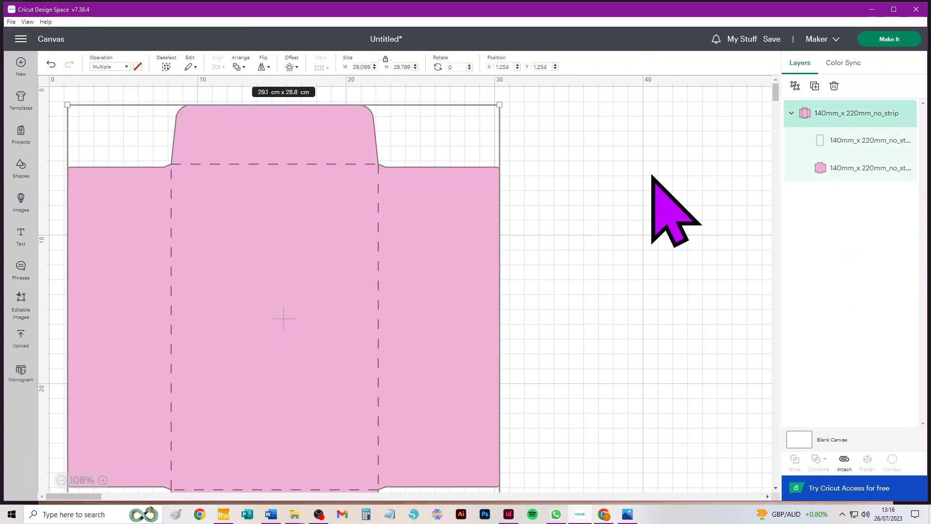
pyautogui.click(844, 458)
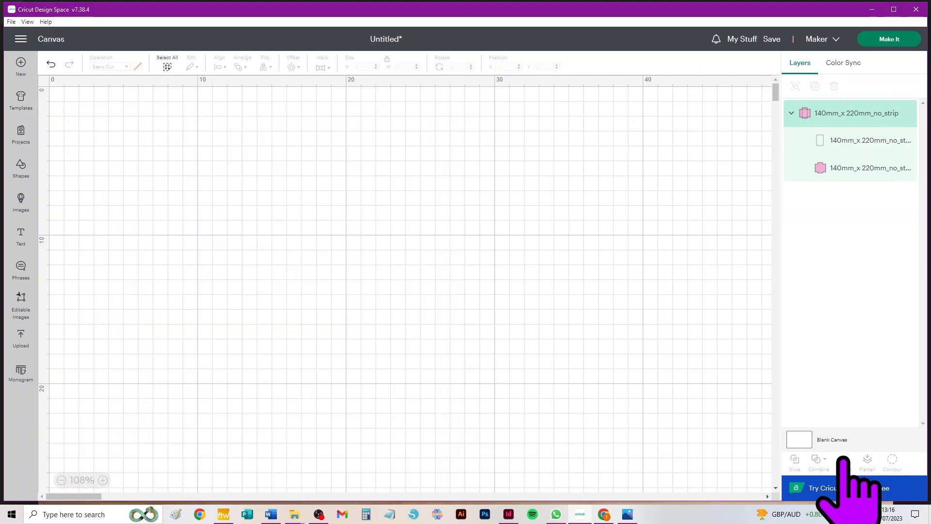
# Preview the attached envelope on the mat using the square 30.5 cm material size, and return to the canvas.
pyautogui.click(875, 39)
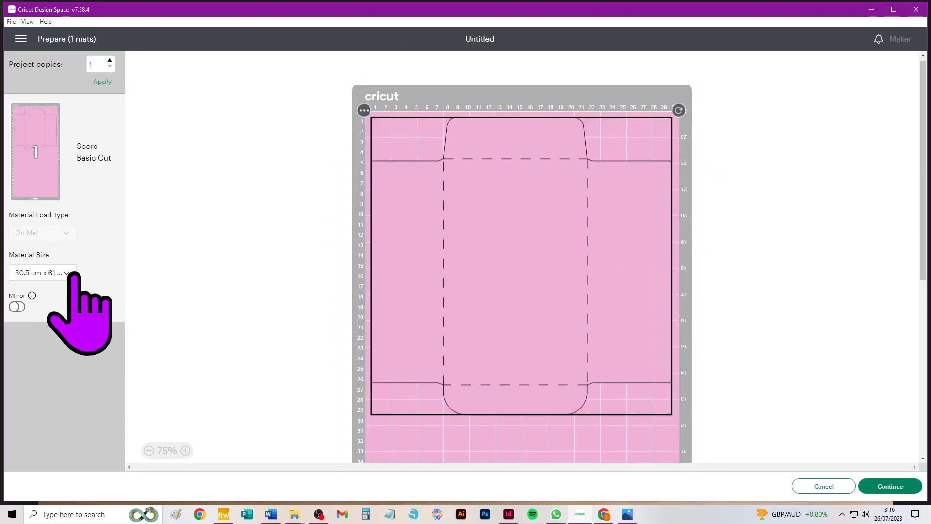
pyautogui.click(46, 275)
pyautogui.click(47, 290)
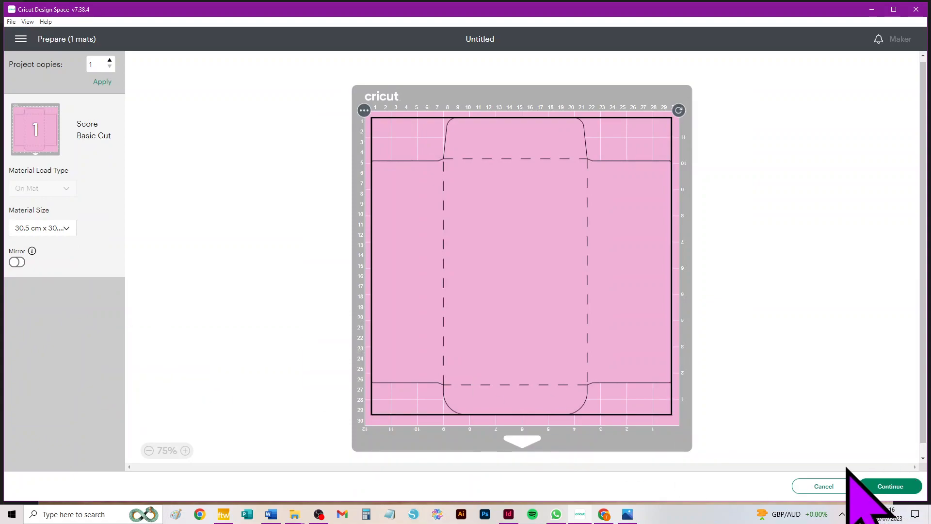
pyautogui.click(820, 483)
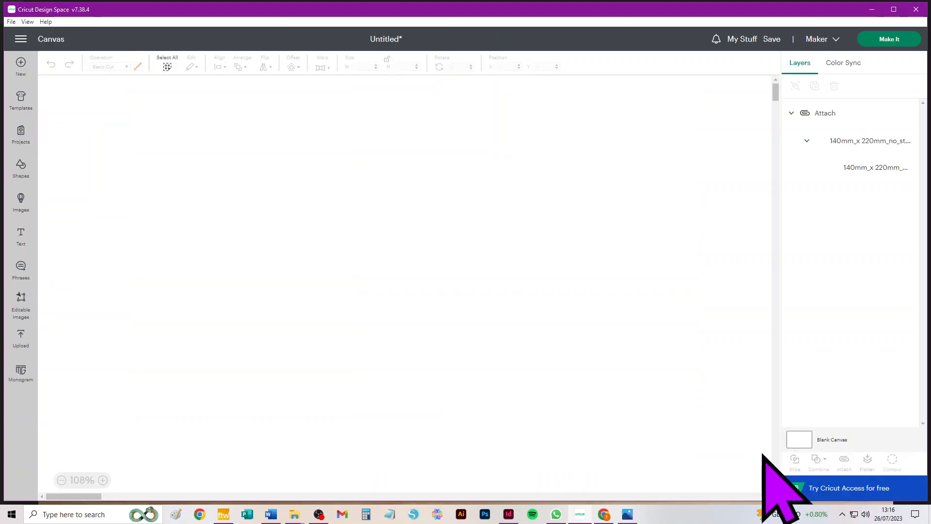
# Delete the pink envelope and add the uploaded 140mm_x 280mm_with_strip envelope to the canvas.
pyautogui.press('Delete')
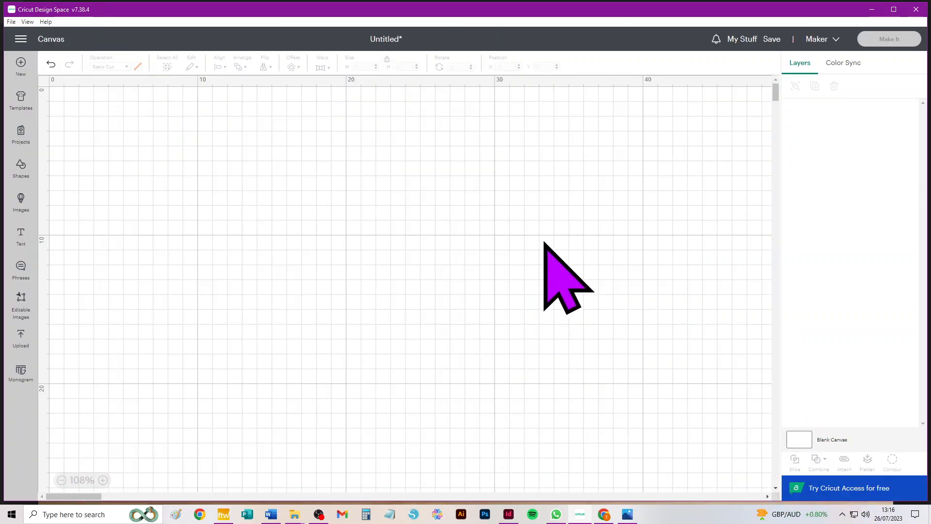
pyautogui.click(21, 337)
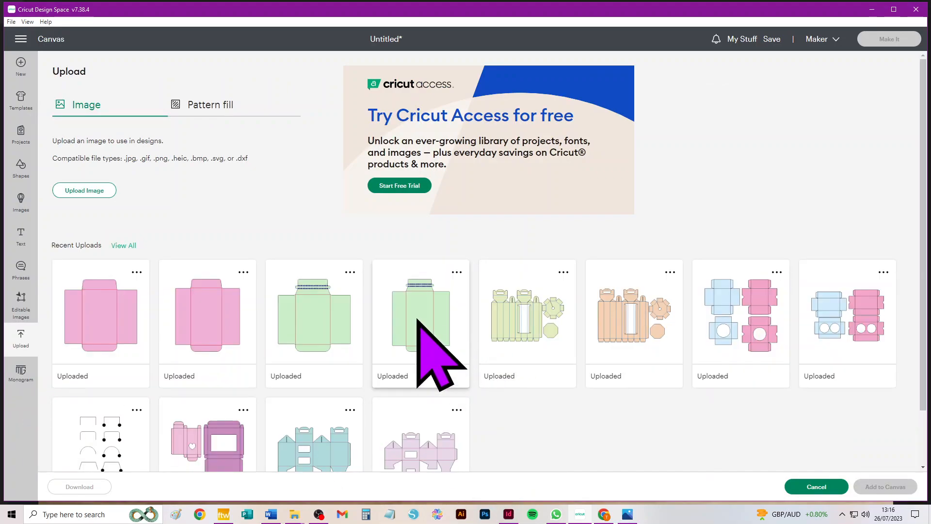
pyautogui.click(426, 343)
pyautogui.click(866, 487)
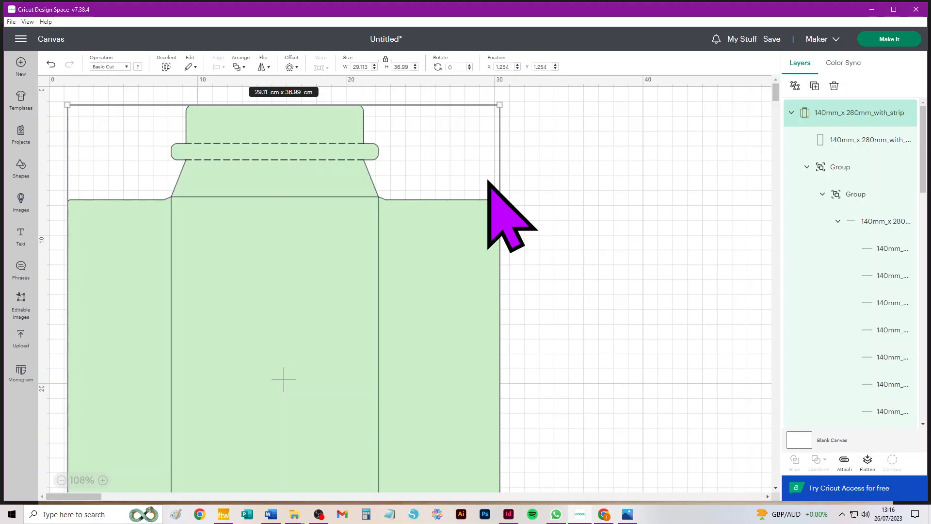
# Change the operation of the green envelope's inner rectangle layer to Score.
pyautogui.click(640, 137)
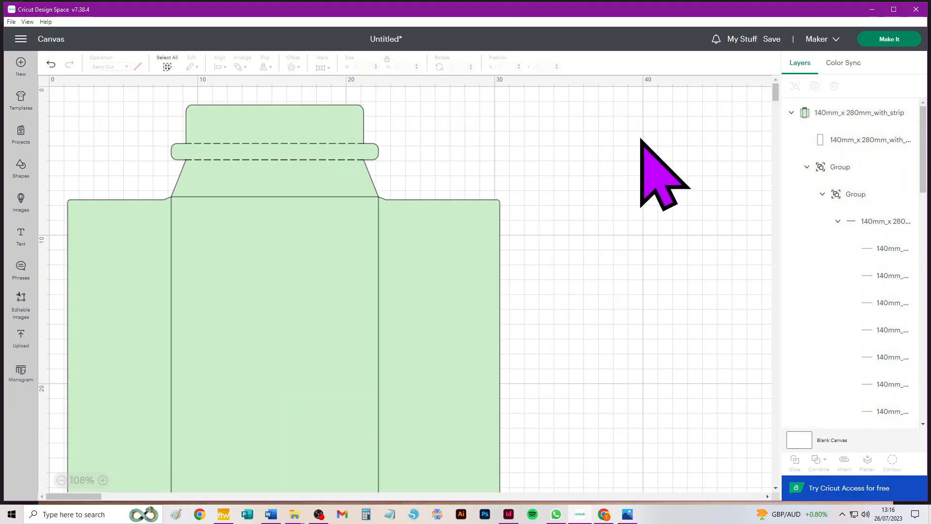
pyautogui.click(877, 143)
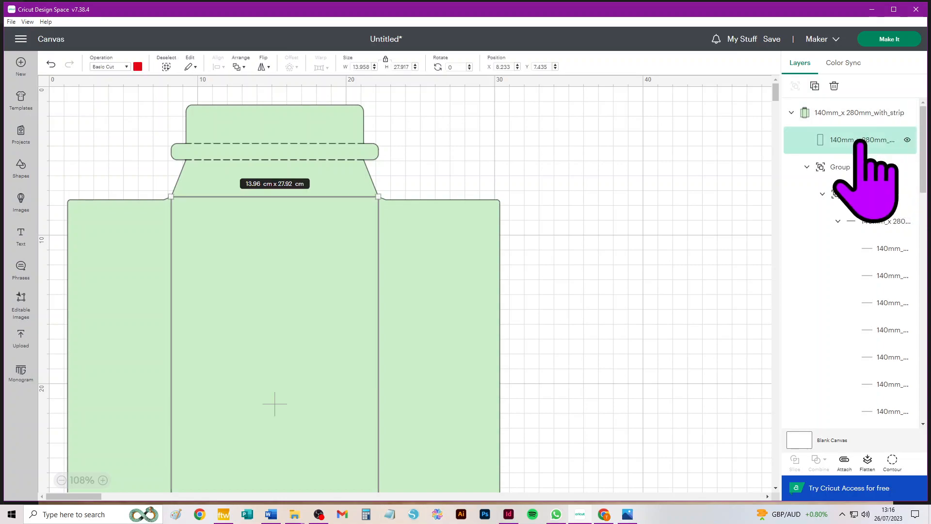
pyautogui.click(109, 66)
pyautogui.click(130, 216)
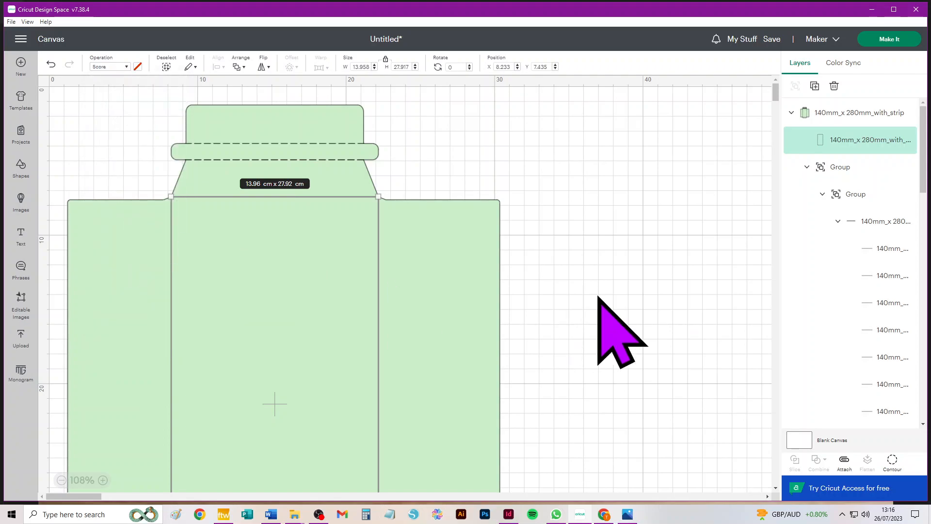
pyautogui.click(661, 267)
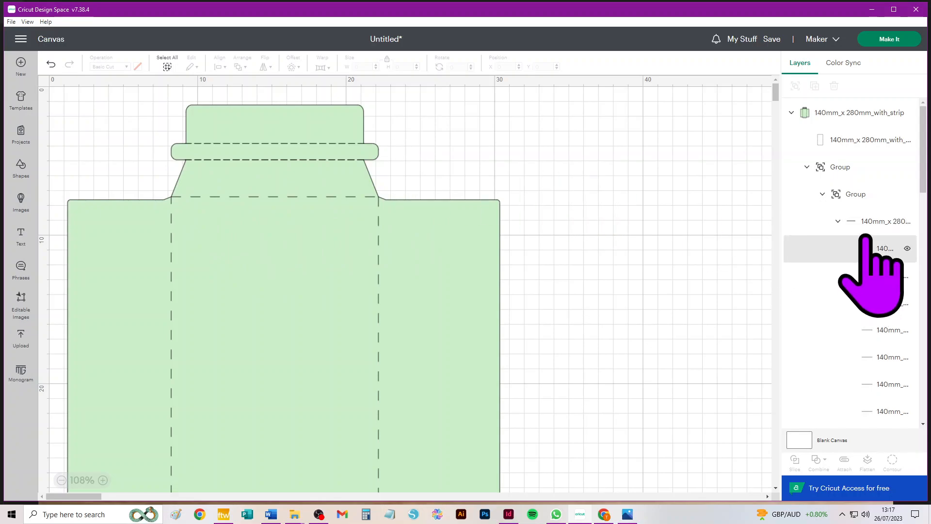
# Collapse the perforation line layers and their subgroup in the green envelope's layer list.
pyautogui.click(843, 222)
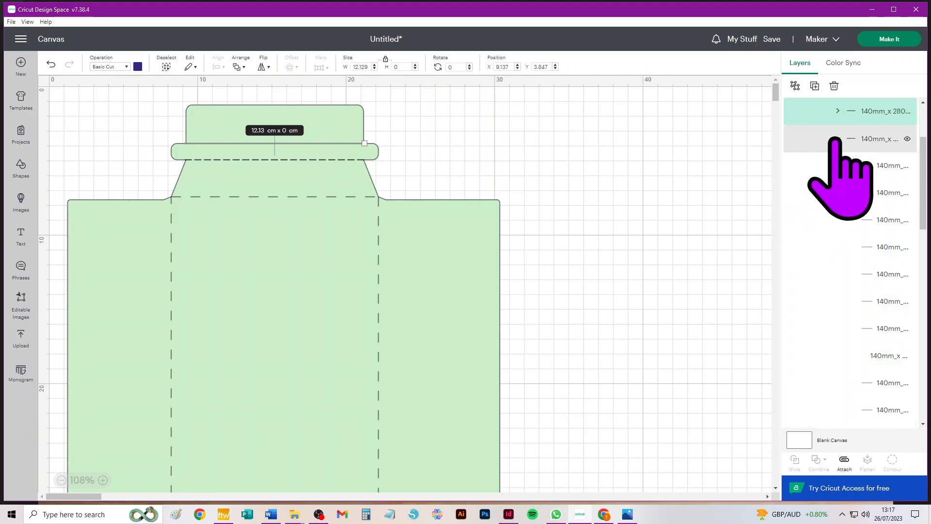
pyautogui.scroll(3, 838, 141)
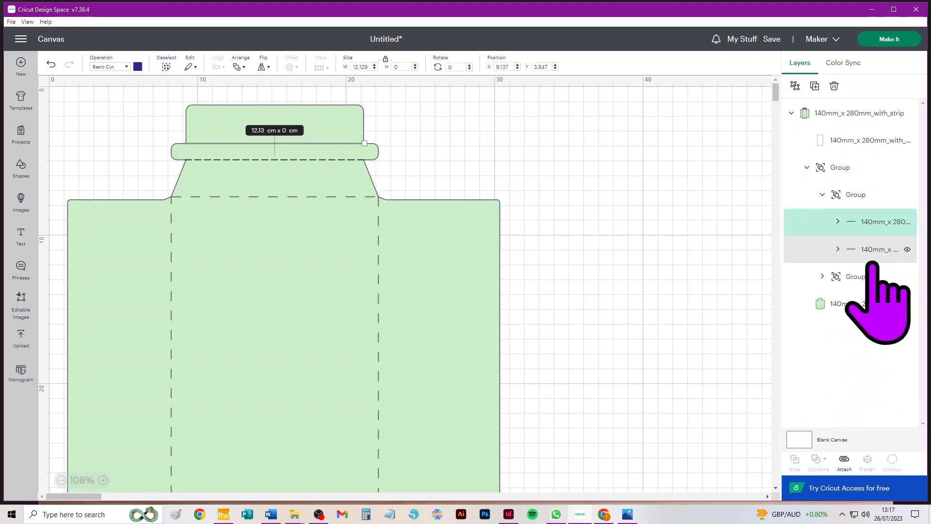
pyautogui.click(822, 195)
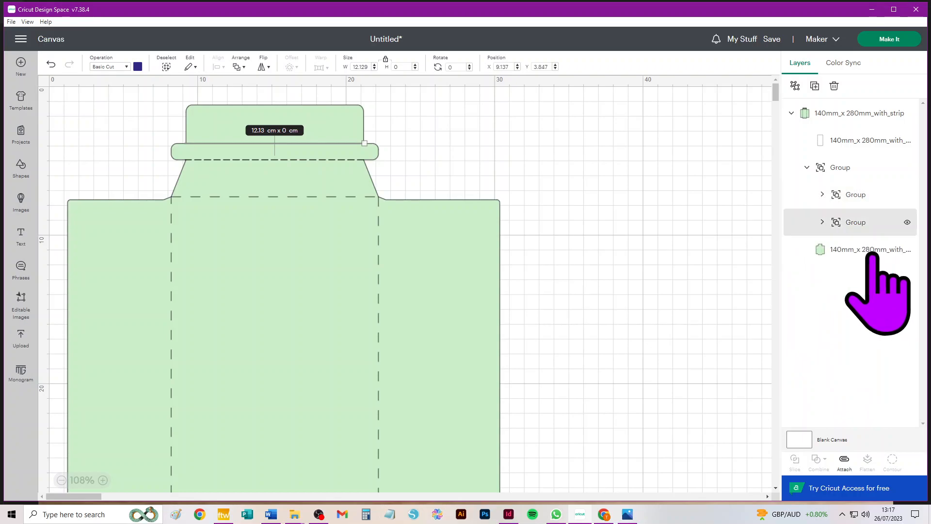
# Examine which part of the green envelope each layer covers: the outline, the score rectangle and both perforation groups.
pyautogui.click(848, 250)
pyautogui.click(866, 138)
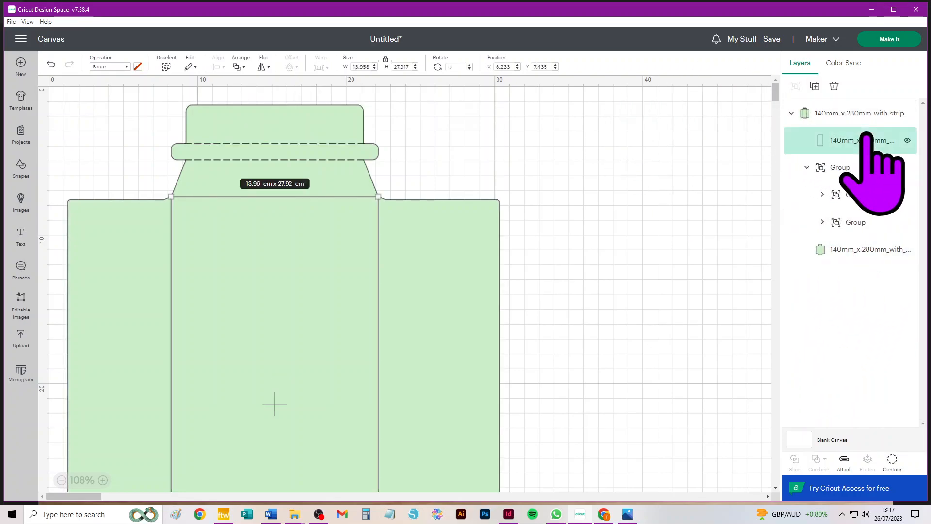
pyautogui.click(671, 165)
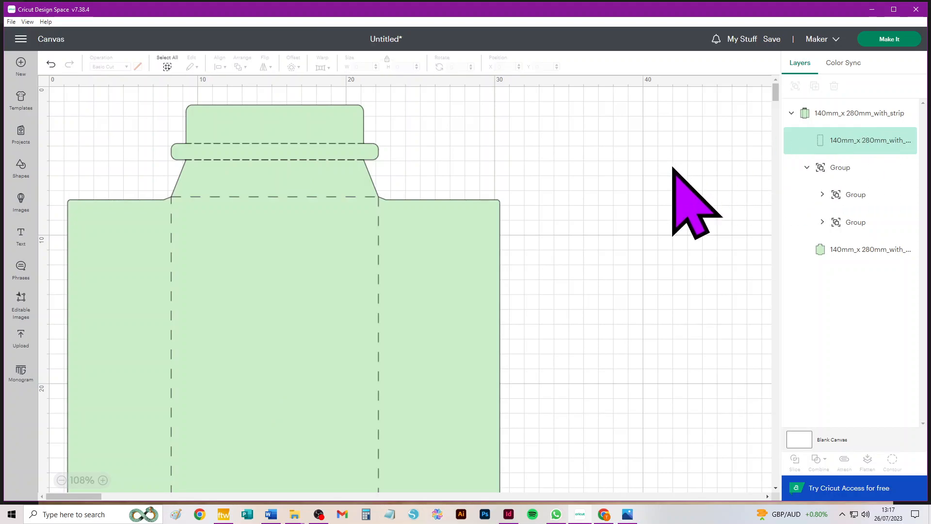
pyautogui.click(871, 196)
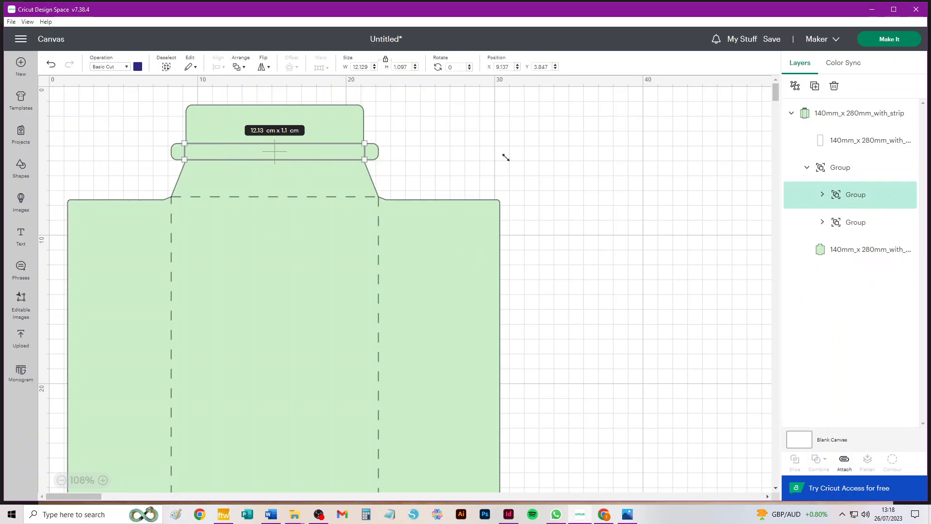
pyautogui.click(630, 187)
pyautogui.click(854, 222)
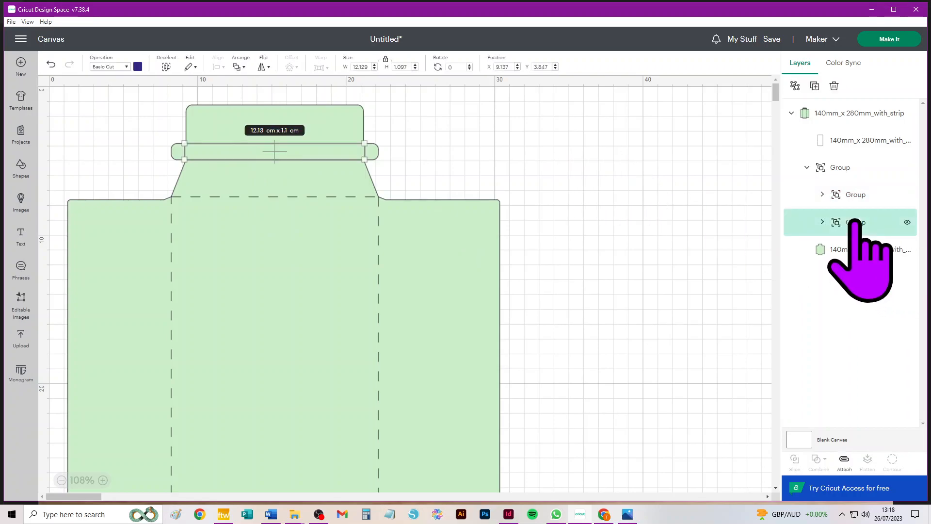
pyautogui.click(274, 187)
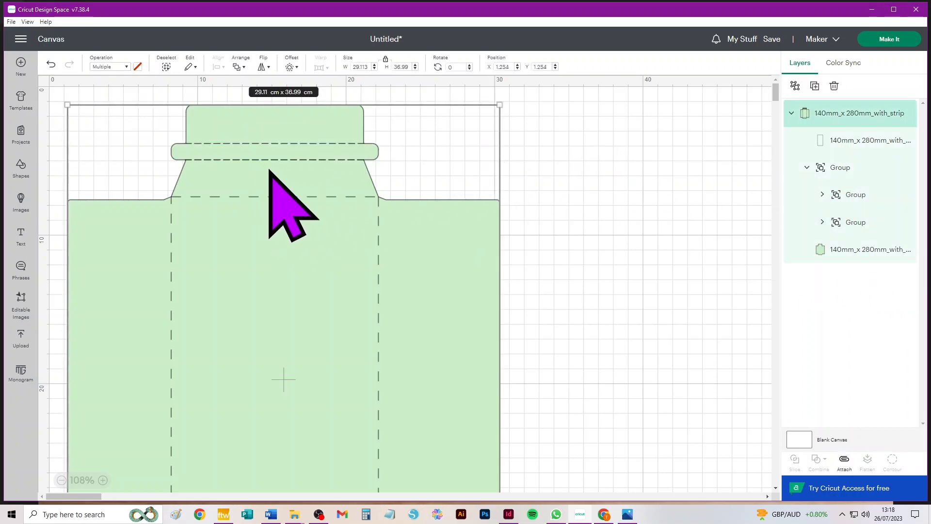
pyautogui.click(647, 146)
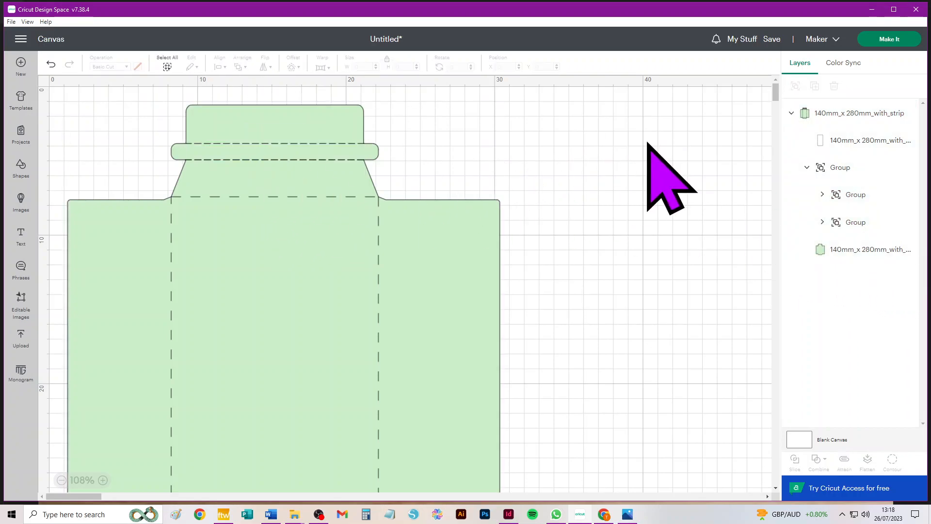
# Look through the finished tear-strip envelope photos up to 5.jpg in the photo viewer, and return to Cricut Design Space.
pyautogui.click(627, 515)
pyautogui.click(921, 263)
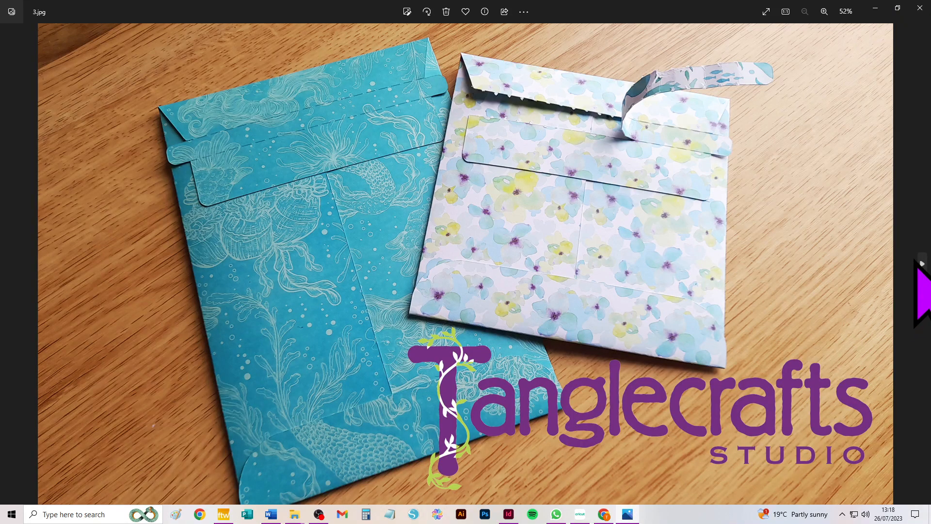
pyautogui.click(921, 263)
pyautogui.click(921, 263)
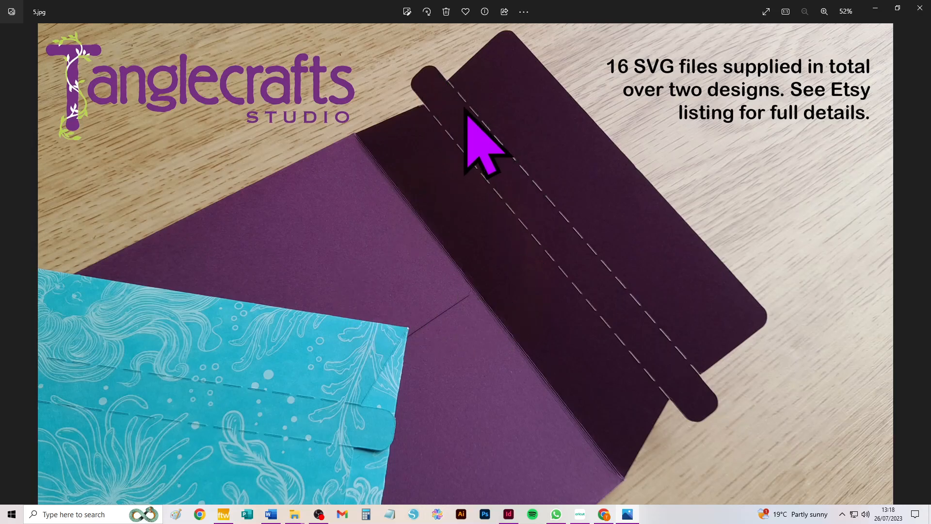
pyautogui.click(580, 515)
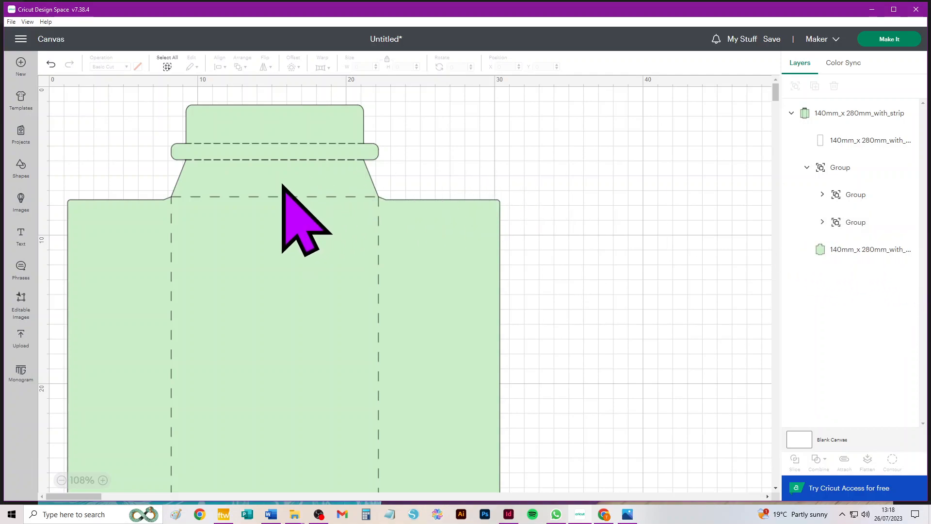
# Examine the perforation lines along the green envelope's tear strip up close, and return to an overview of the envelope.
pyautogui.scroll(5, 282, 186)
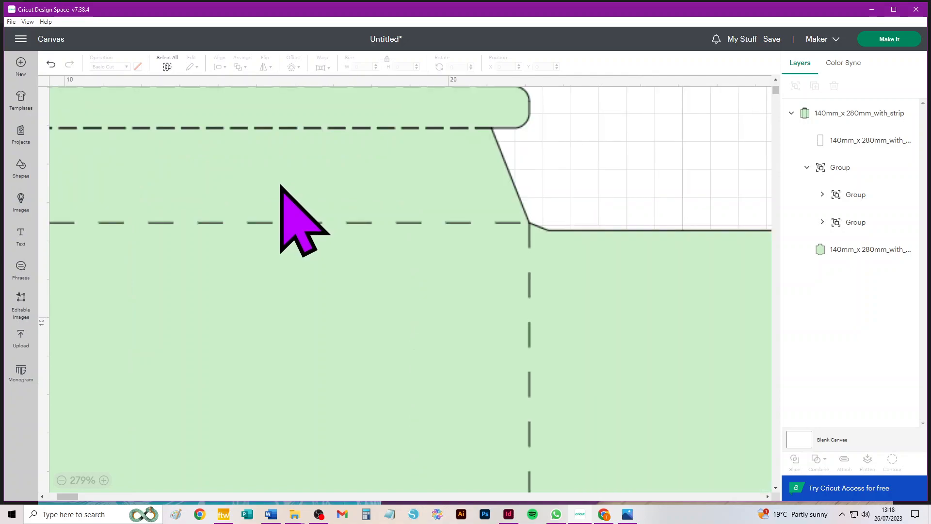
pyautogui.scroll(3, 280, 185)
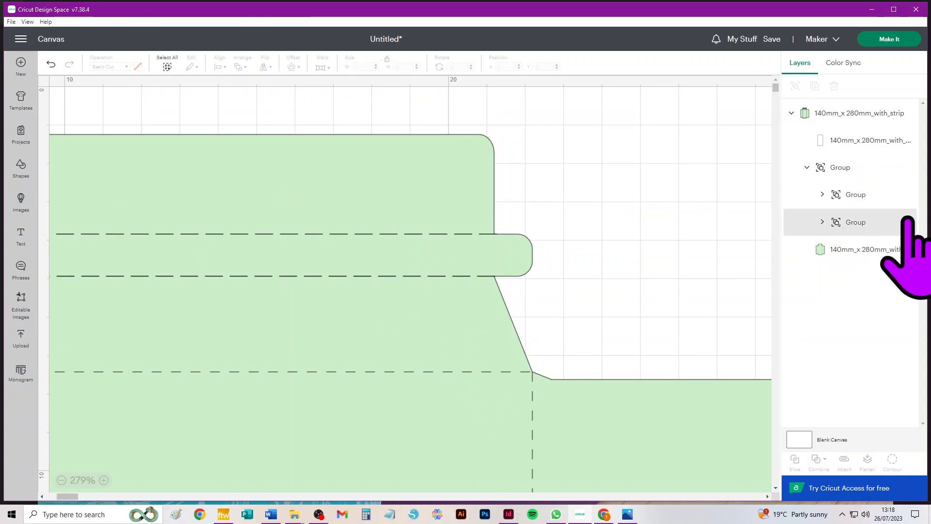
pyautogui.click(906, 222)
pyautogui.click(679, 218)
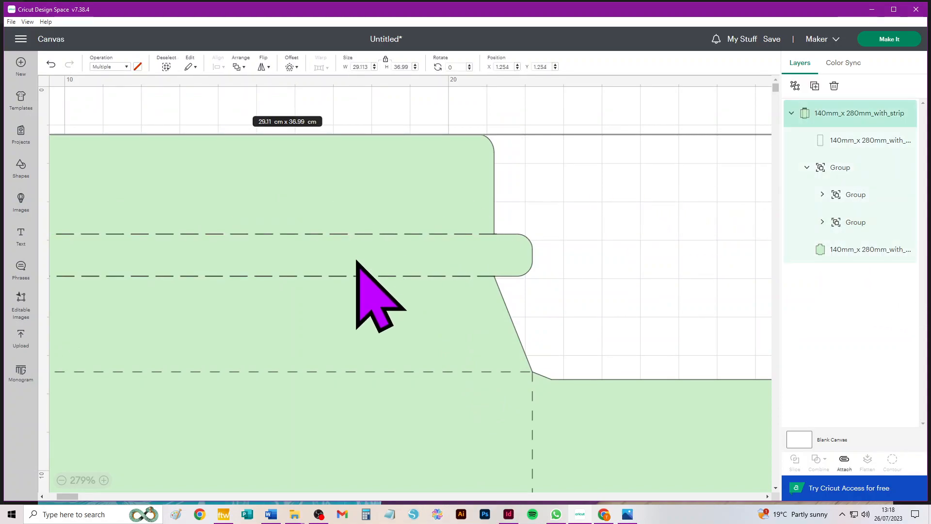
pyautogui.click(439, 129)
pyautogui.scroll(-2, 383, 199)
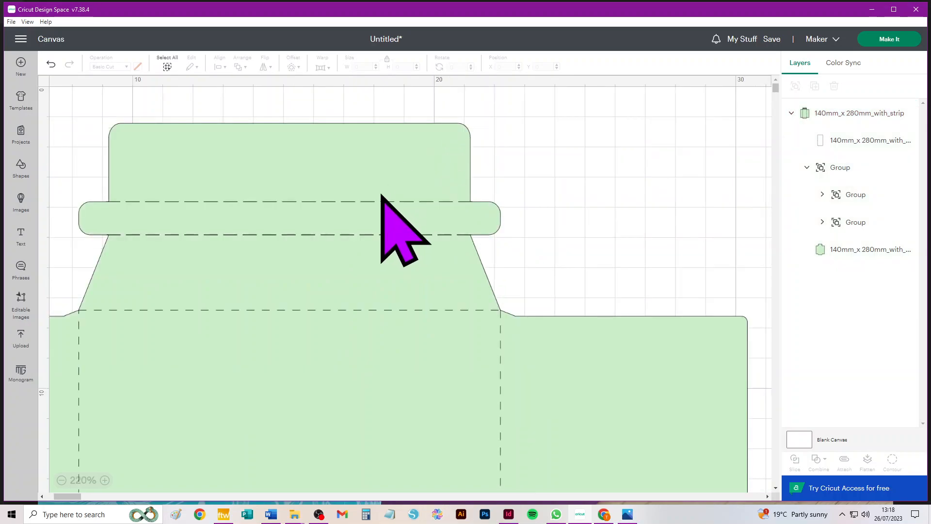
pyautogui.scroll(-8, 381, 195)
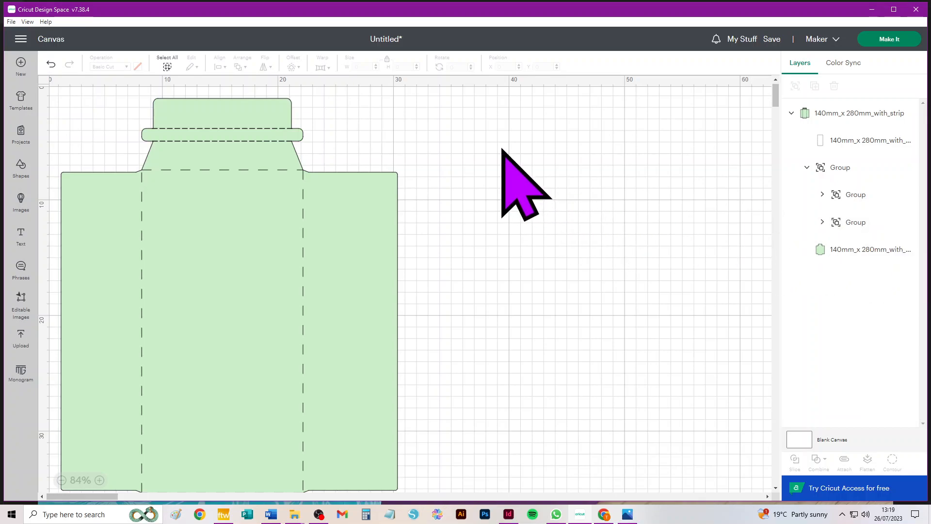
# Attach all layers of the green envelope together and open the mat preview.
pyautogui.hotkey('ctrl', 'a')
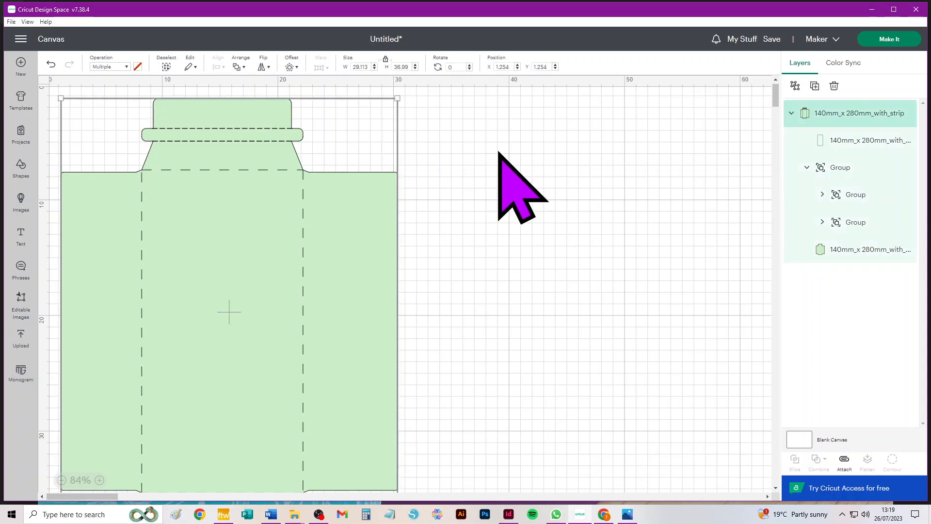
pyautogui.click(844, 459)
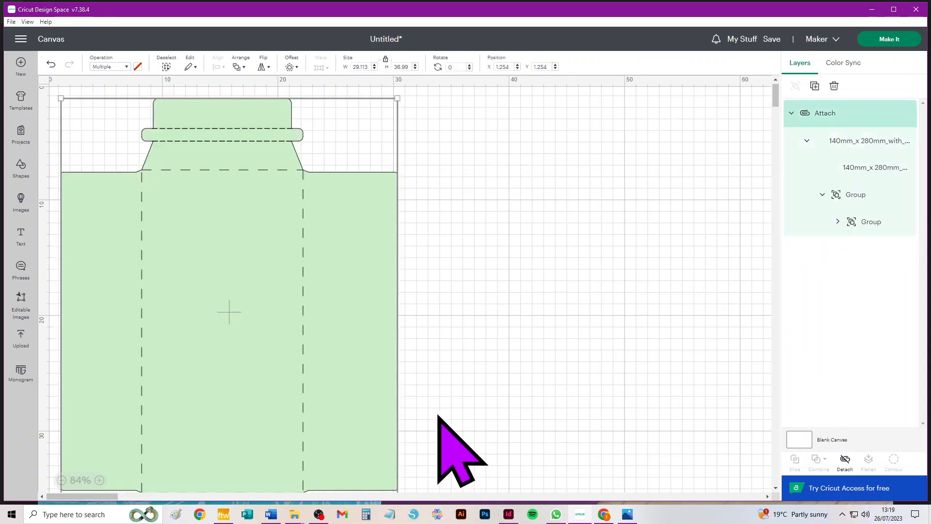
pyautogui.click(892, 39)
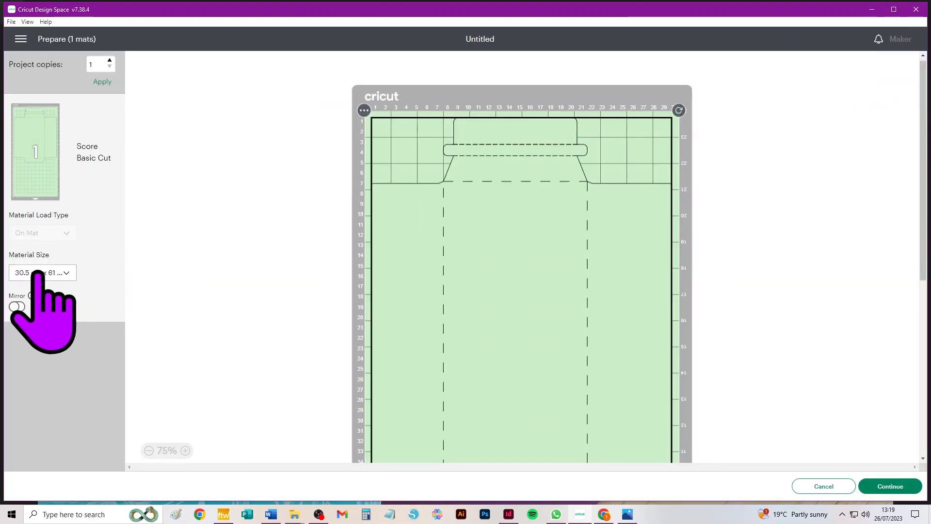
# Check the material size options and the envelope's placement along the mat, and return to the canvas.
pyautogui.click(55, 274)
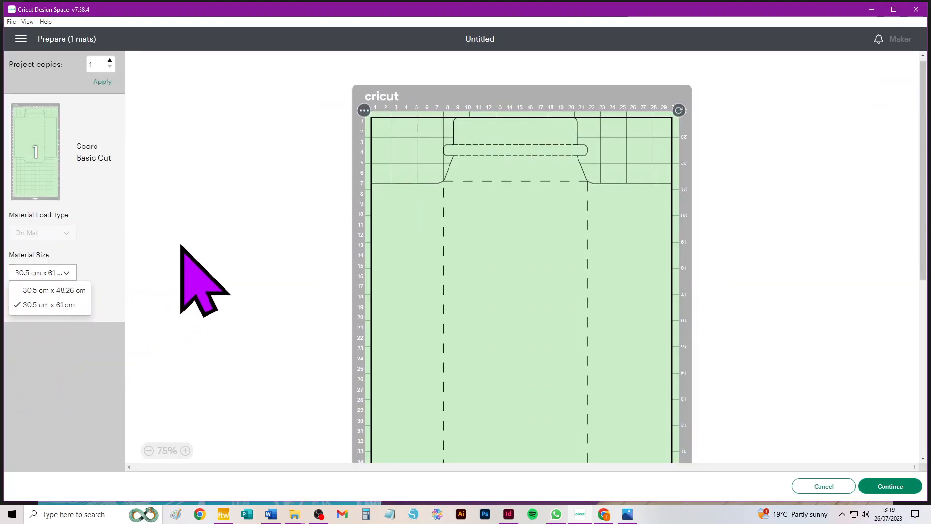
pyautogui.scroll(-5, 630, 369)
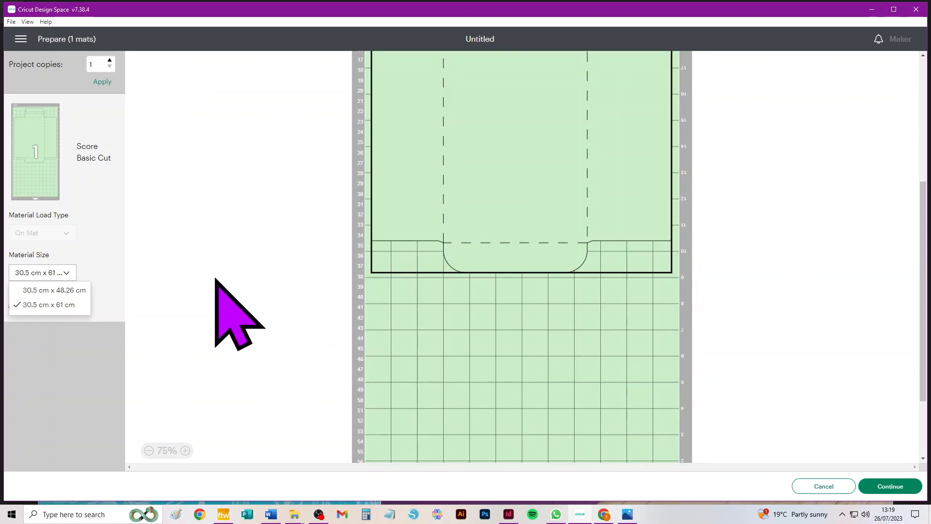
pyautogui.scroll(5, 216, 278)
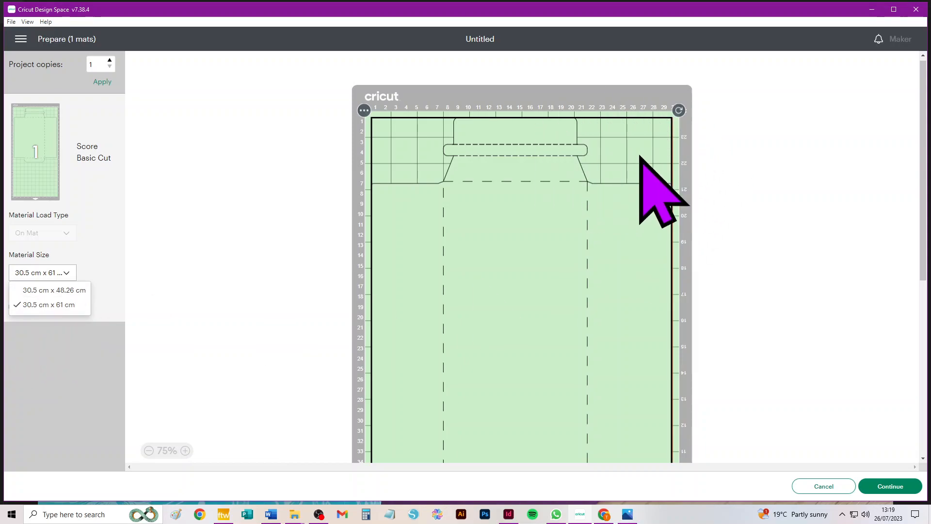
pyautogui.click(822, 488)
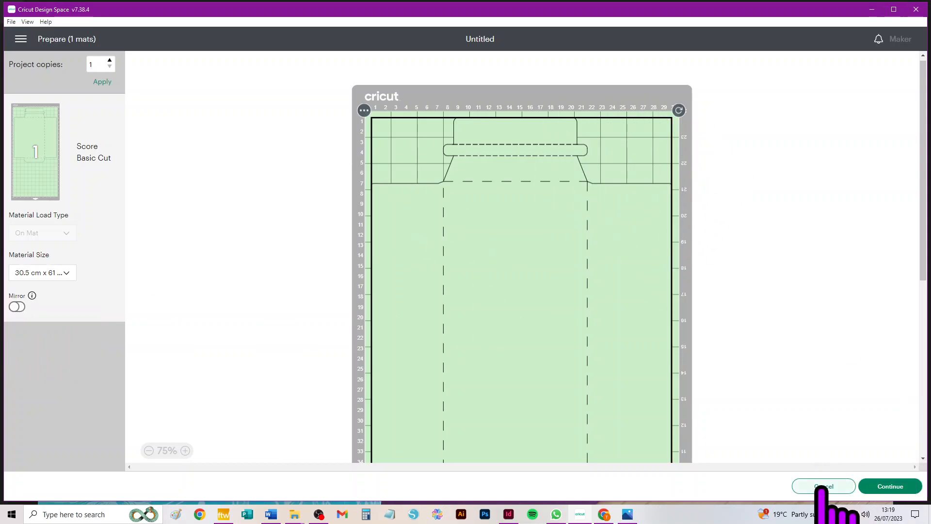
pyautogui.click(821, 487)
# Move the attached envelope to about X 16.6, Y 7.5 cm on the canvas and reopen the mat preview.
pyautogui.click(228, 200)
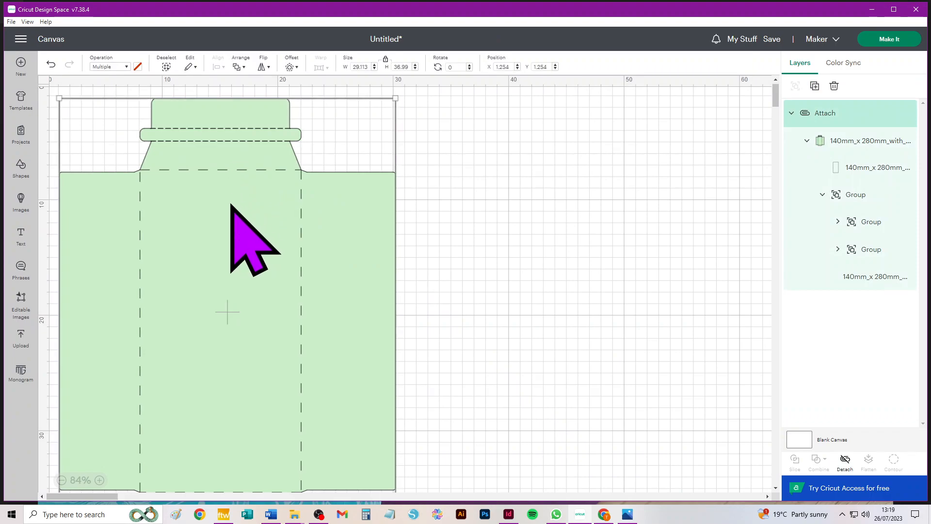
pyautogui.moveTo(228, 201); pyautogui.dragTo(406, 273)
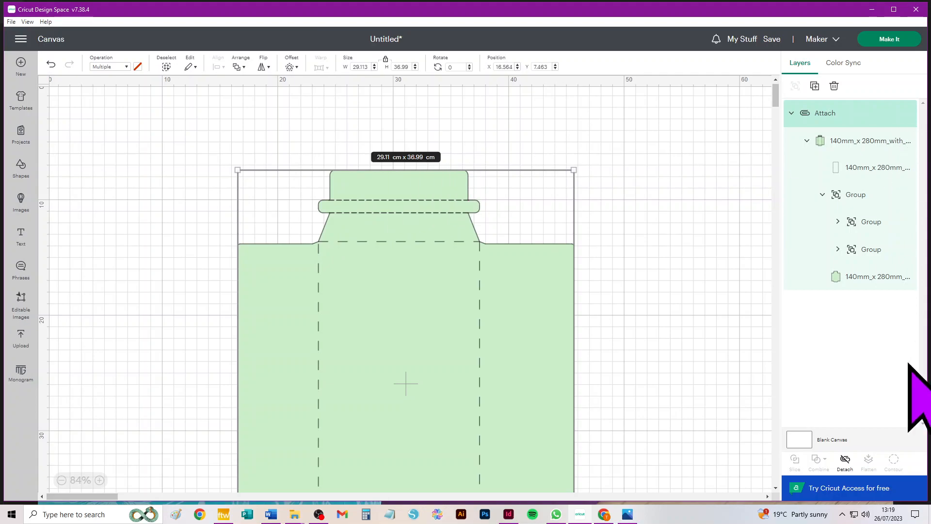
pyautogui.click(887, 41)
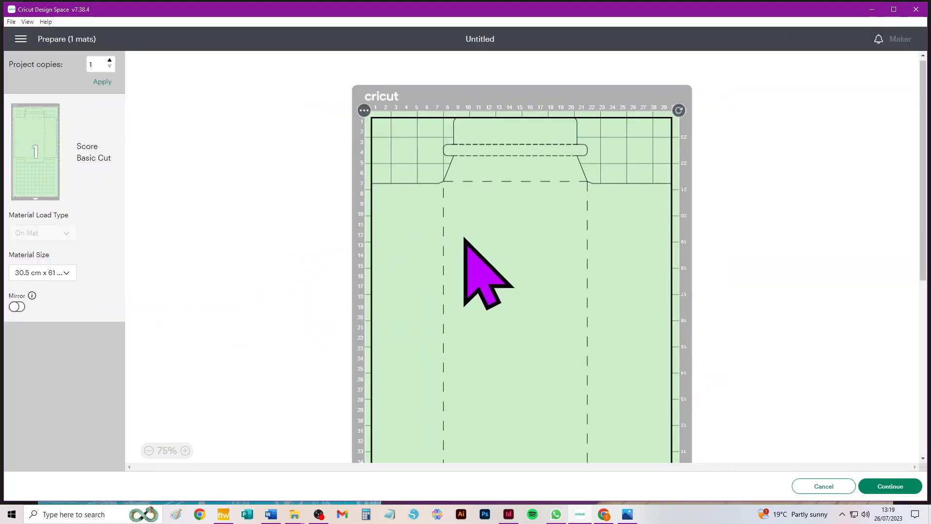
# Look over the envelope on the mat and keep the material size at 30.5 cm x 61 cm.
pyautogui.scroll(-5, 582, 311)
pyautogui.scroll(5, 582, 310)
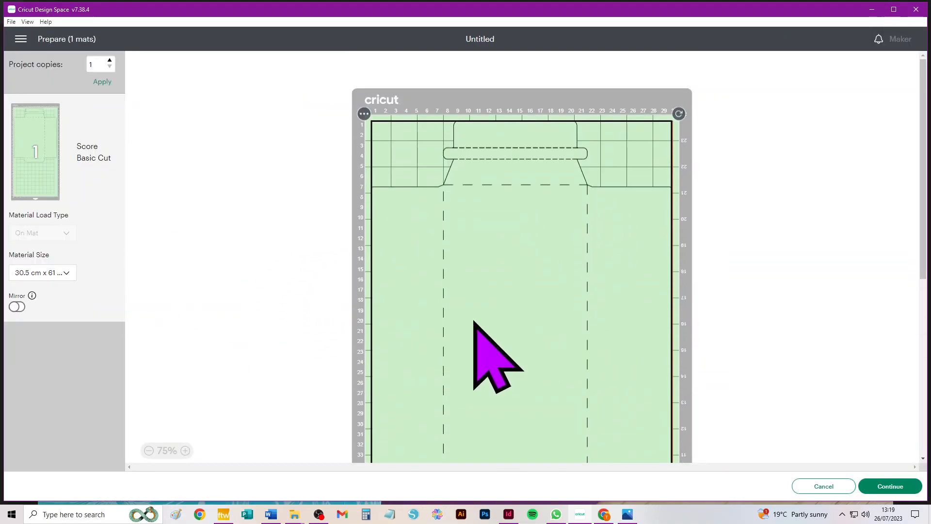
pyautogui.click(33, 275)
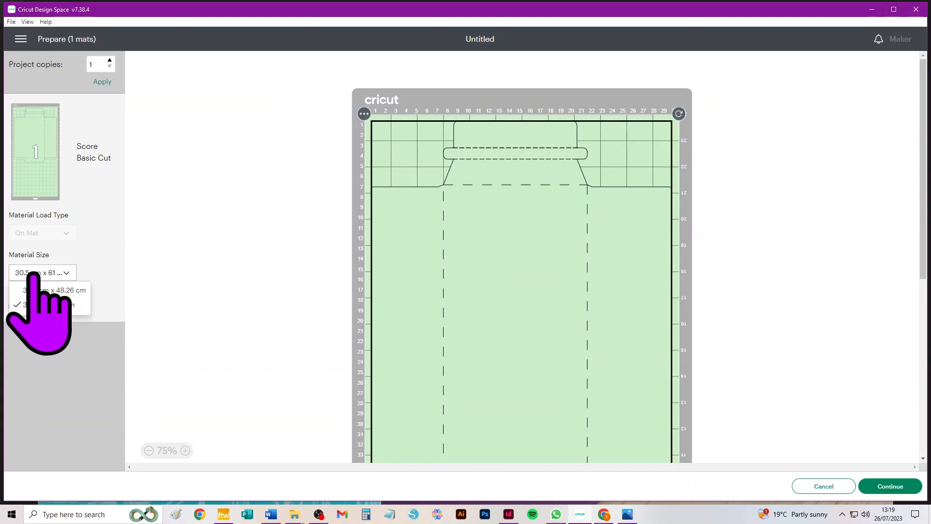
pyautogui.click(62, 305)
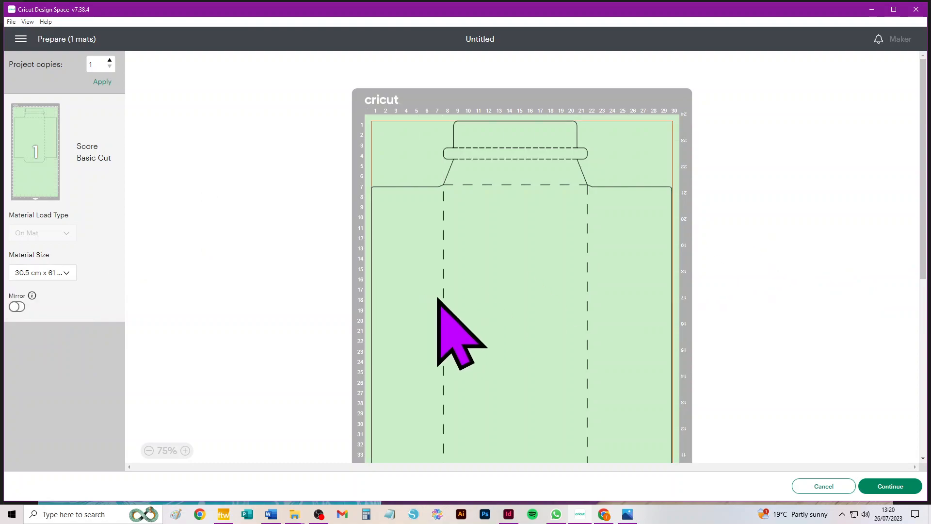
# Examine the envelope's full length on the mat, keep the 30.5 cm x 61 cm material size, and return to the canvas.
pyautogui.scroll(-5, 436, 312)
pyautogui.scroll(5, 439, 303)
pyautogui.scroll(-3, 438, 299)
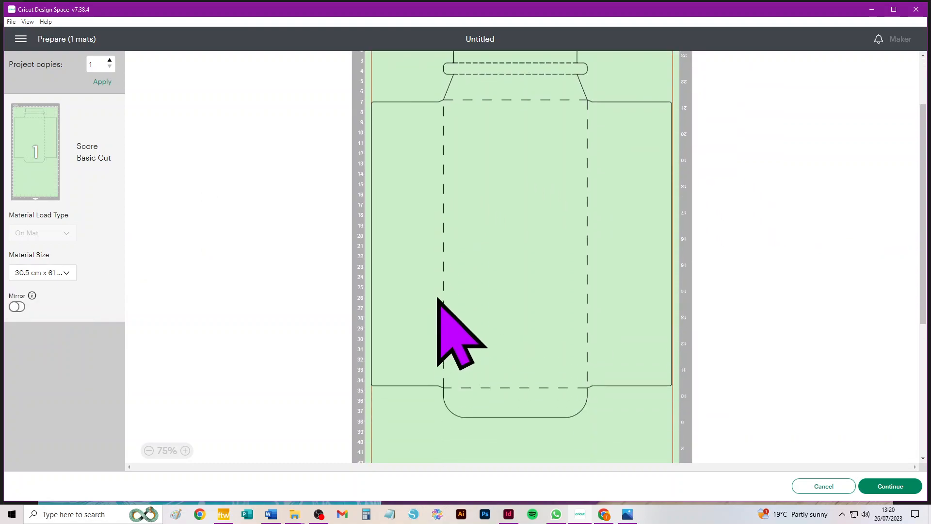
pyautogui.scroll(3, 437, 299)
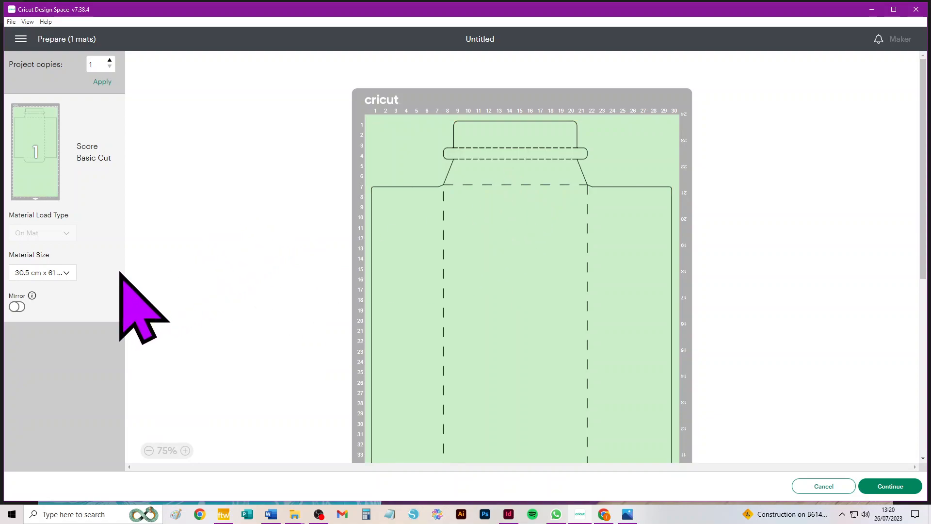
pyautogui.click(56, 274)
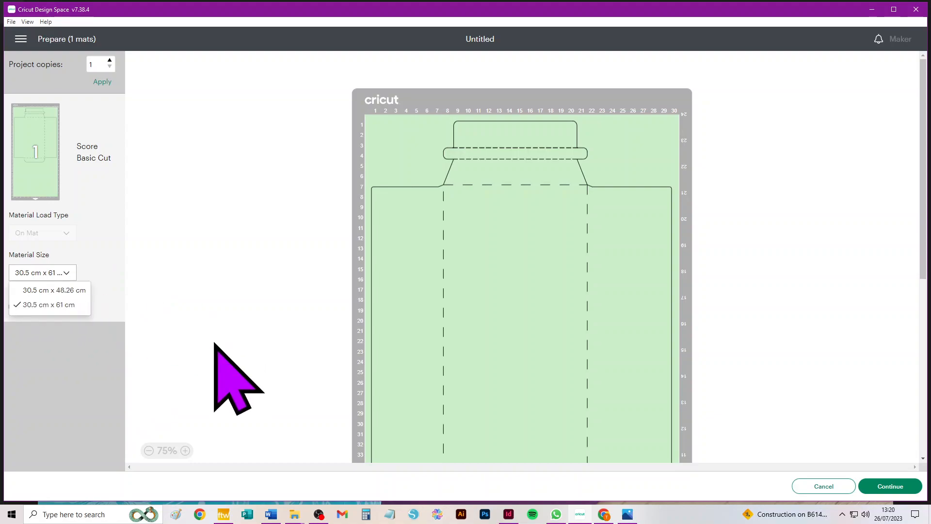
pyautogui.click(43, 305)
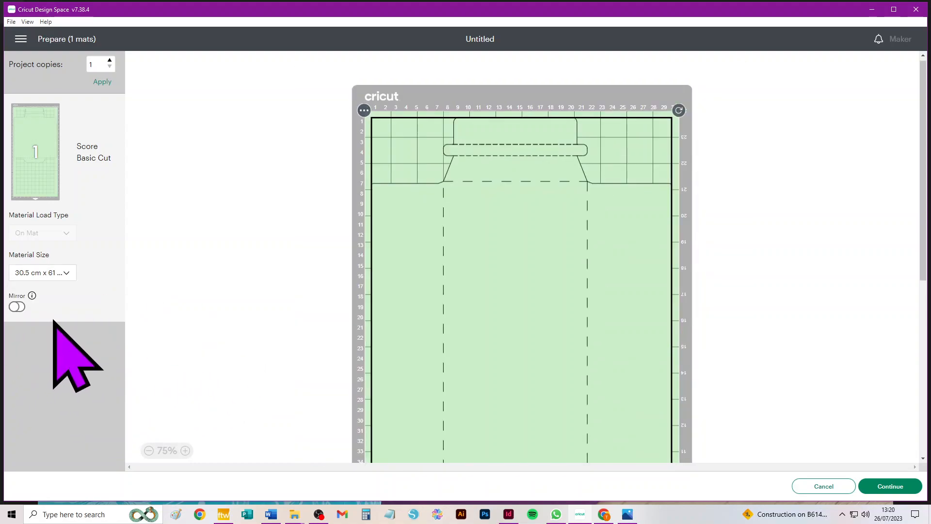
pyautogui.click(815, 488)
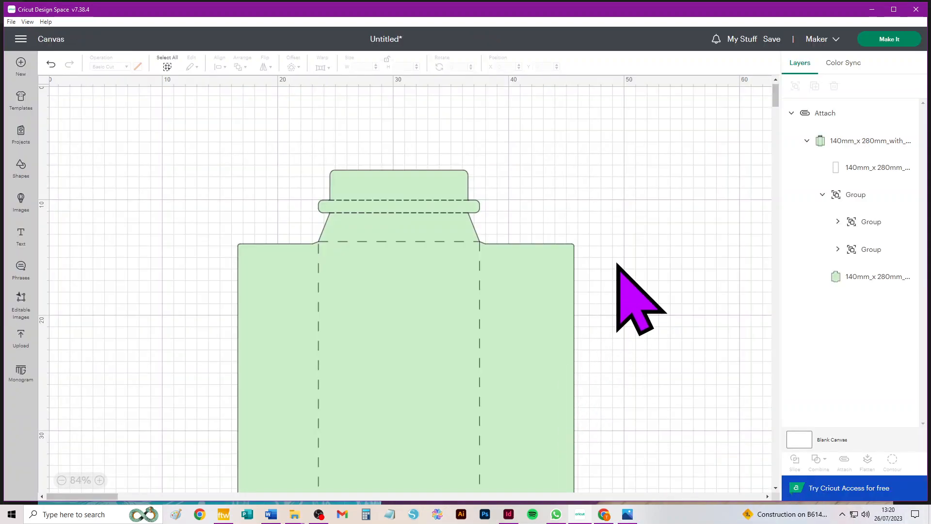
# Move the envelope to about X 17.6, Y 4.2 cm, and view the tear-strip photo 5.jpg before returning to Cricut Design Space.
pyautogui.moveTo(398, 282); pyautogui.dragTo(407, 251)
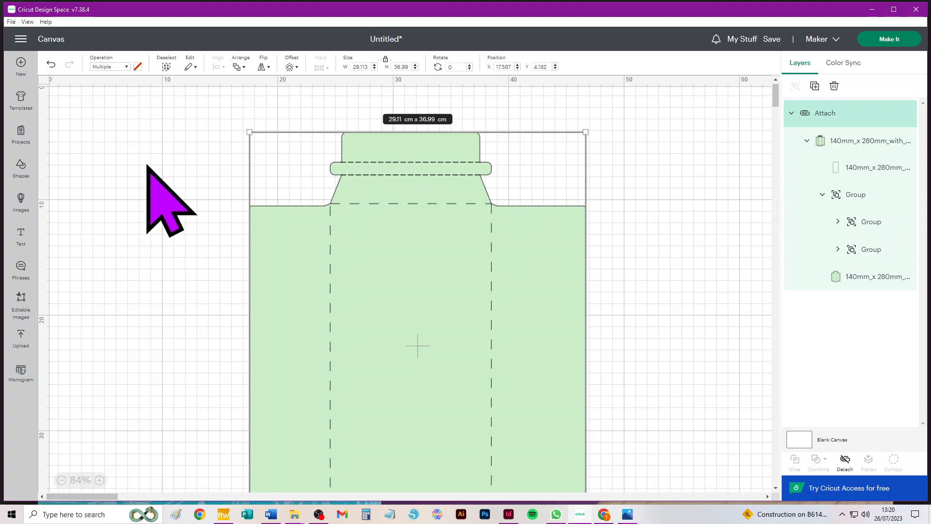
pyautogui.click(628, 515)
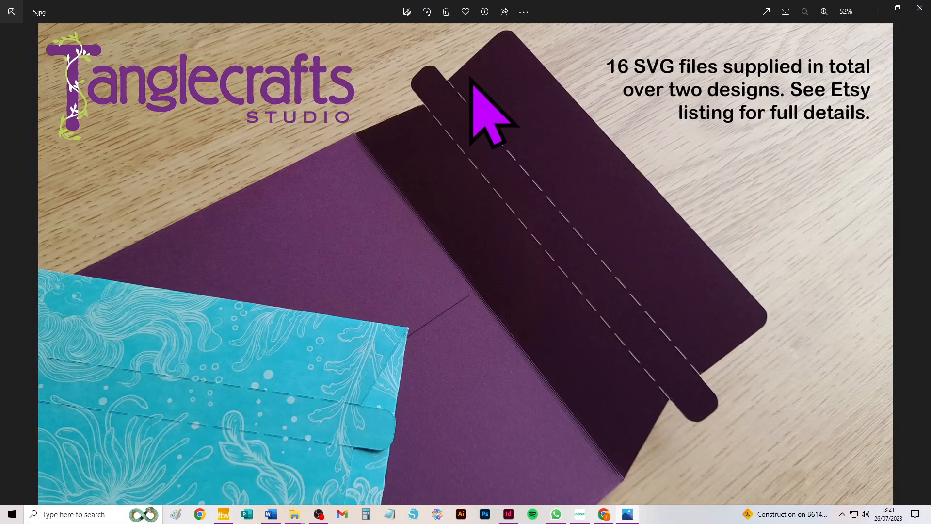
pyautogui.click(580, 515)
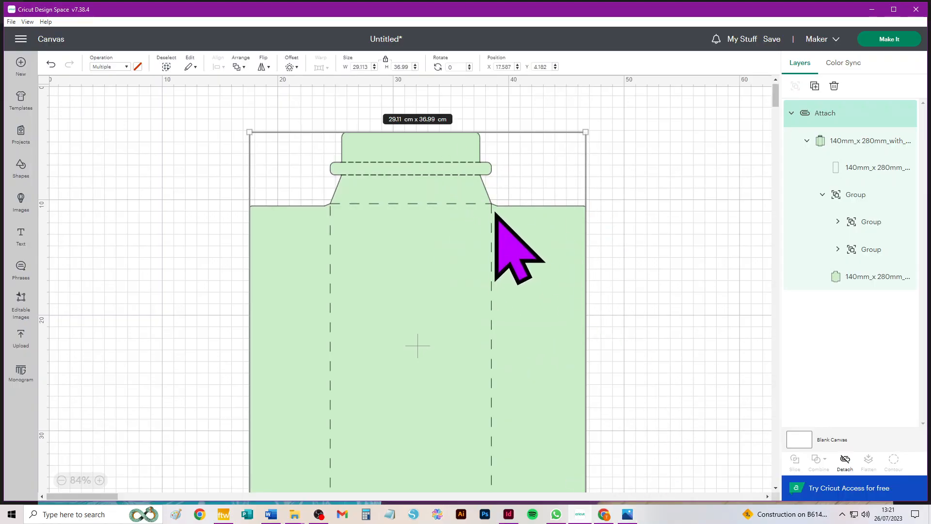
# Examine which tear-strip lines each of the two perforation subgroups covers, and reselect the whole envelope.
pyautogui.click(909, 250)
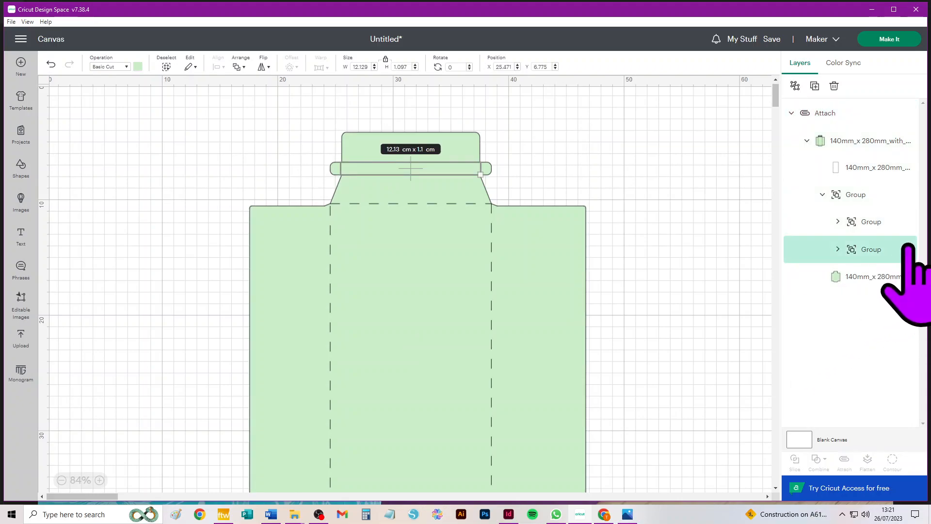
pyautogui.click(904, 218)
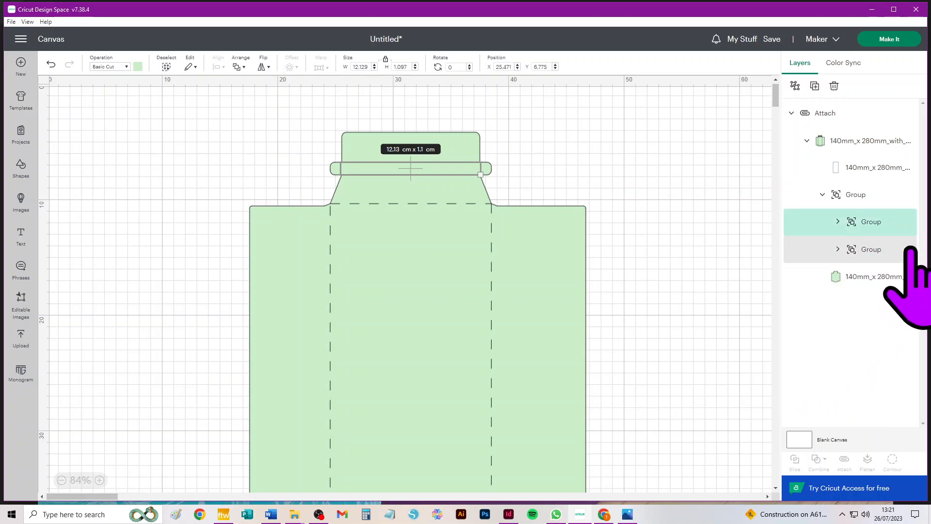
pyautogui.click(532, 176)
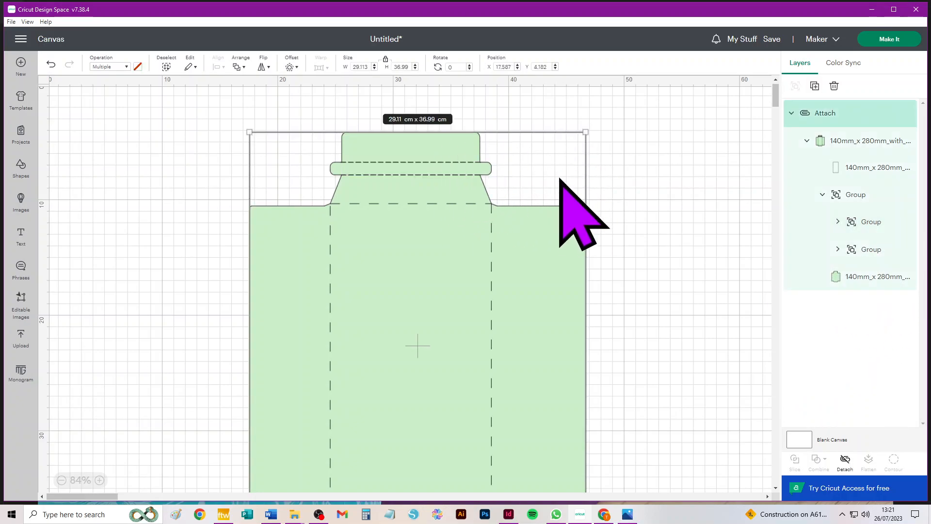
# Hide the second perforation subgroup, directly above the outline layer, and deselect everything.
pyautogui.click(908, 249)
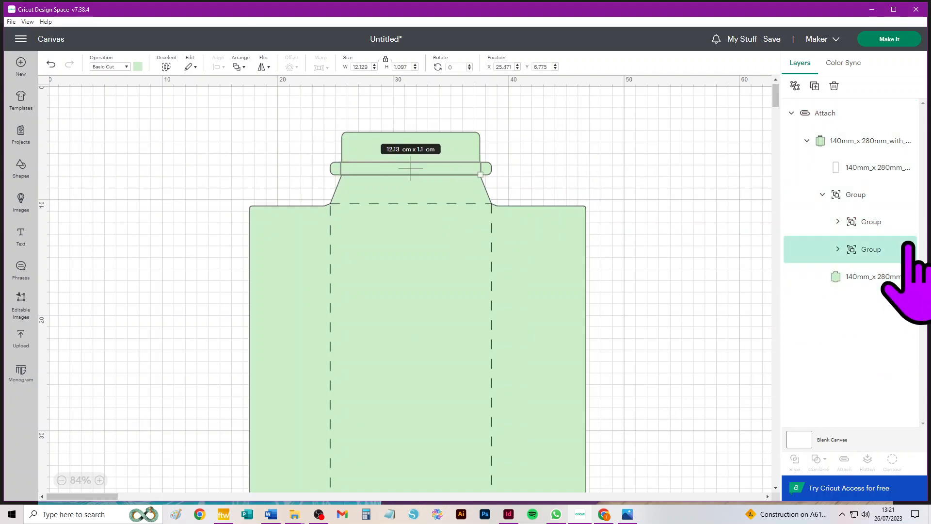
pyautogui.click(907, 249)
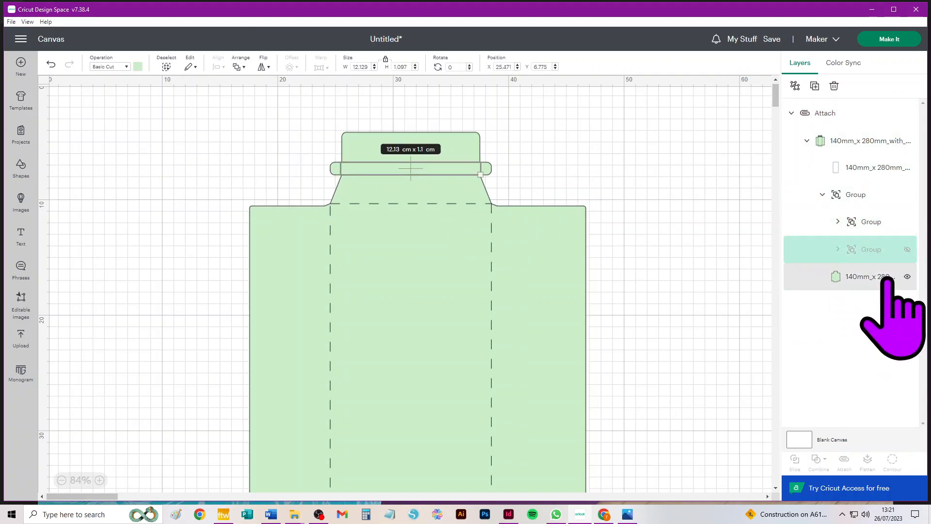
pyautogui.click(714, 318)
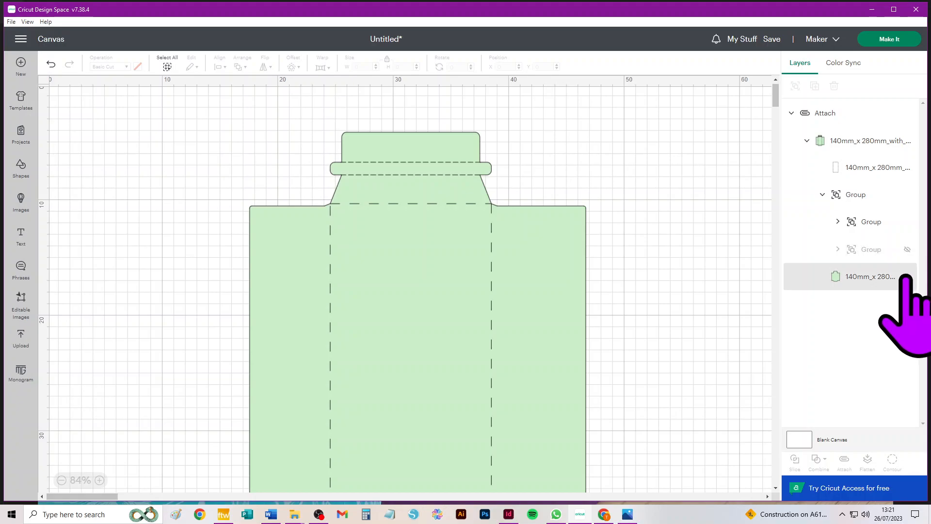